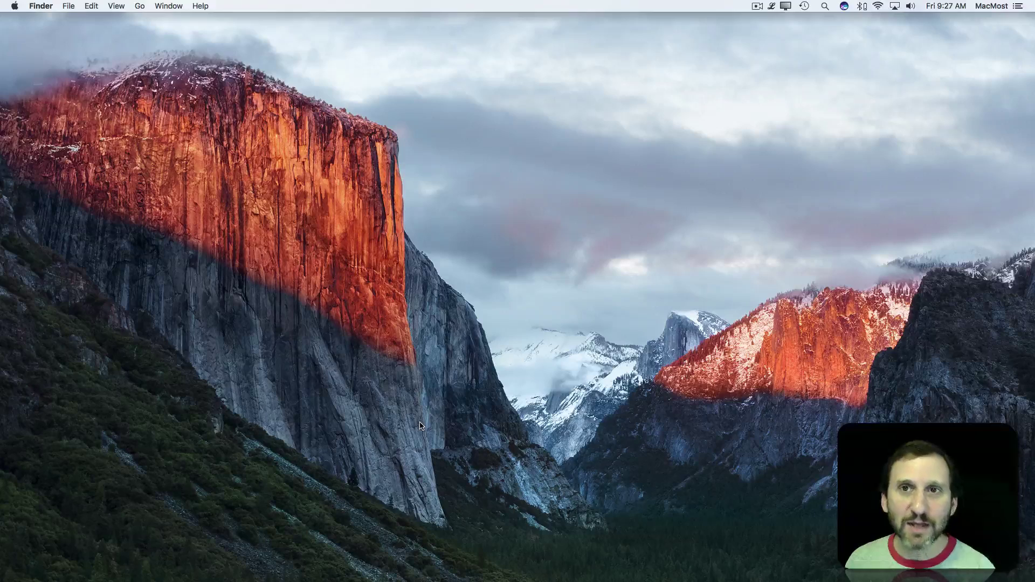
Step: Launch TextEdit through Spotlight and type 'This is a test' into a new document
mouse_move(410, 581)
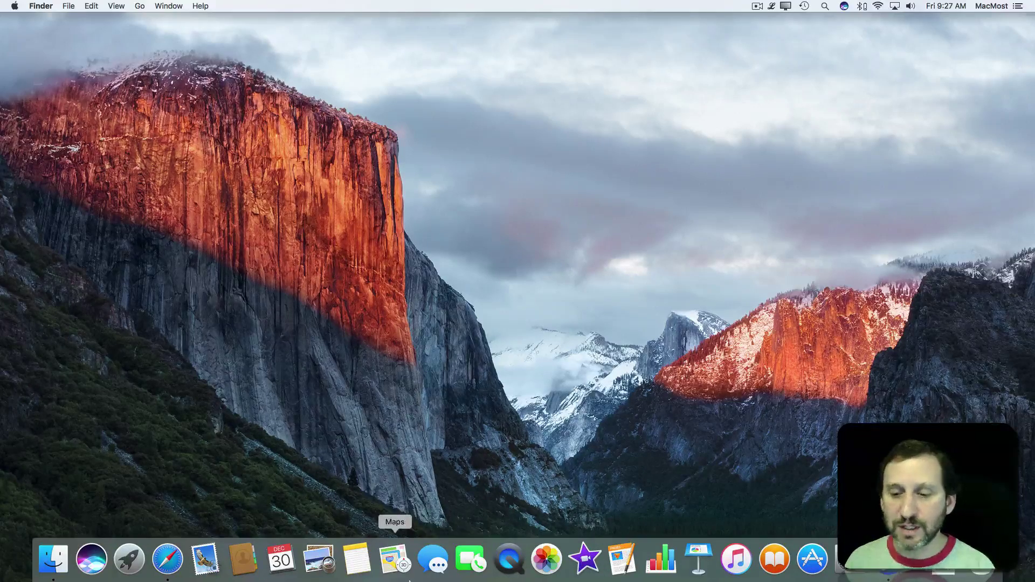
key(super+space)
text(text)
key(Return)
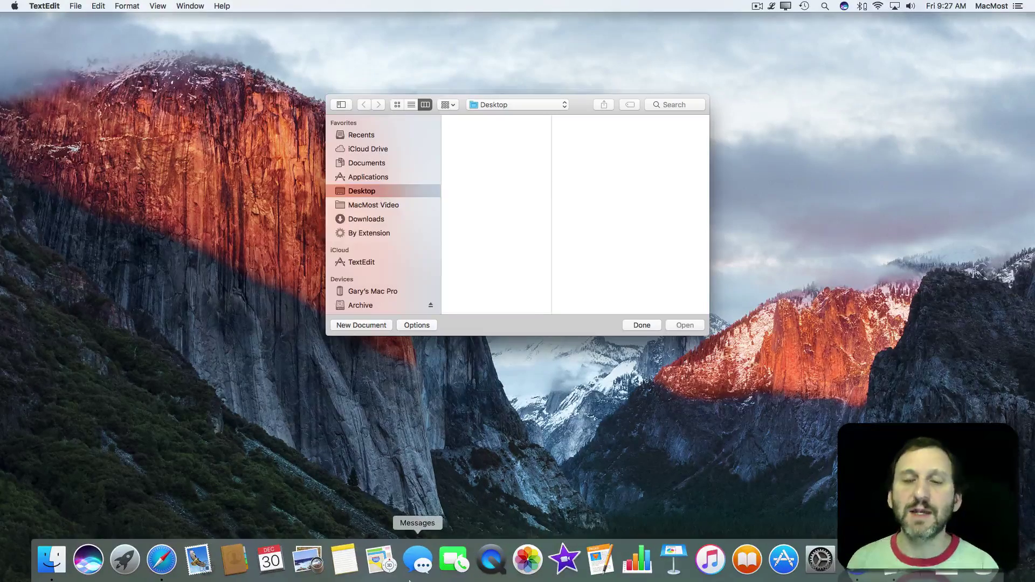
click(360, 325)
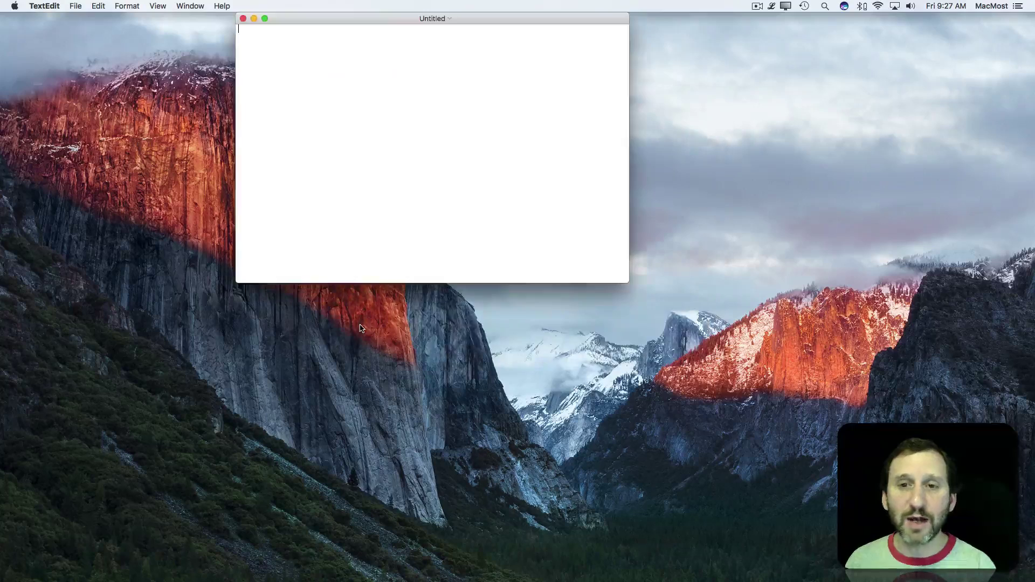
text(This i)
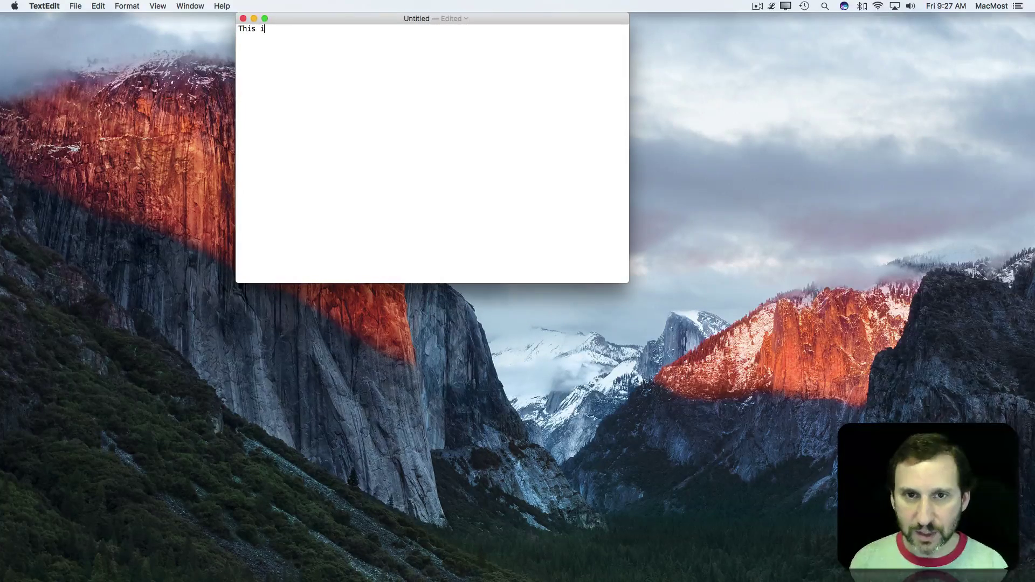
text(s a test.)
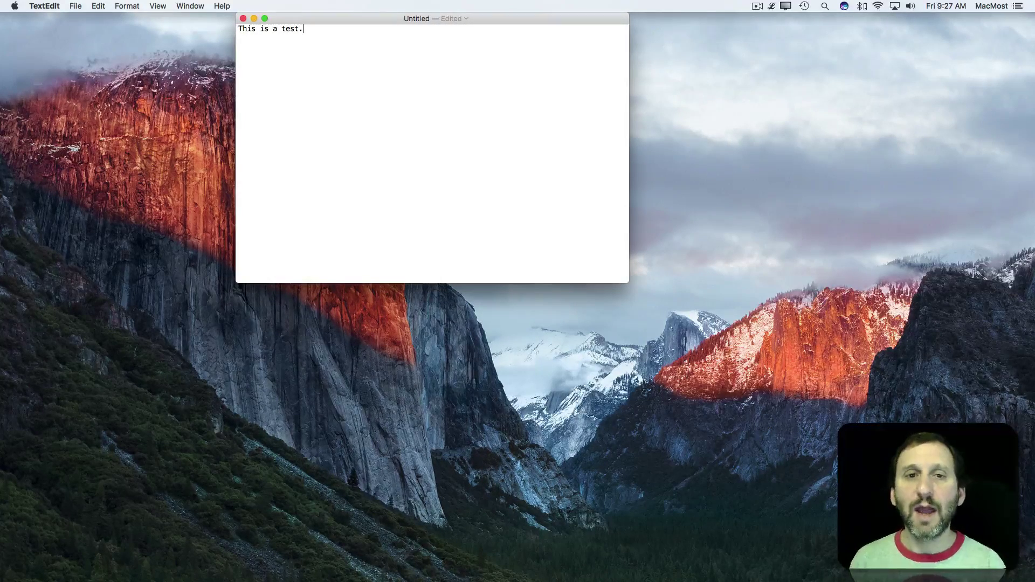
Step: Bring up the Save dialog, browse to the Documents folder, then cancel without saving
click(75, 6)
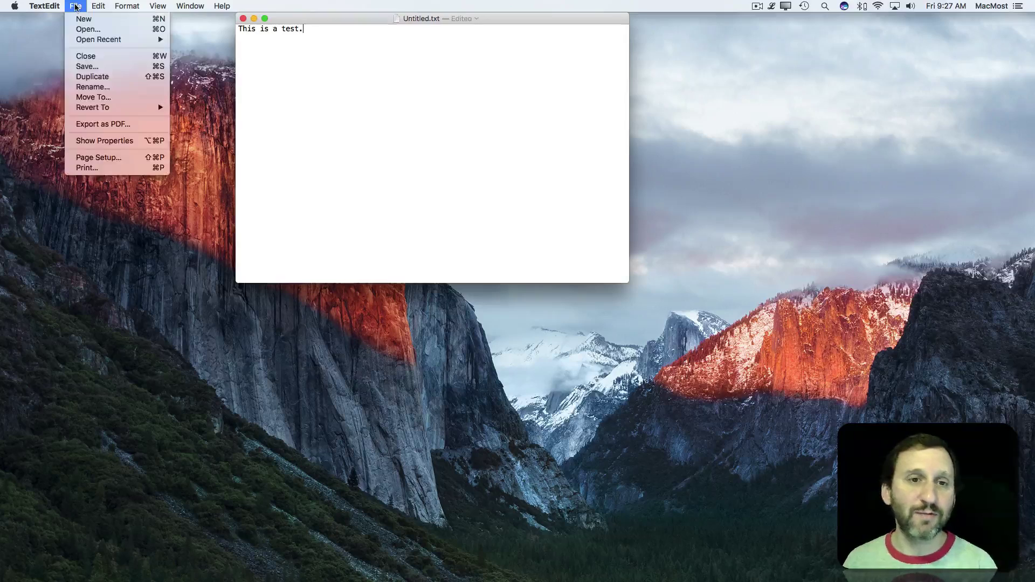
click(96, 66)
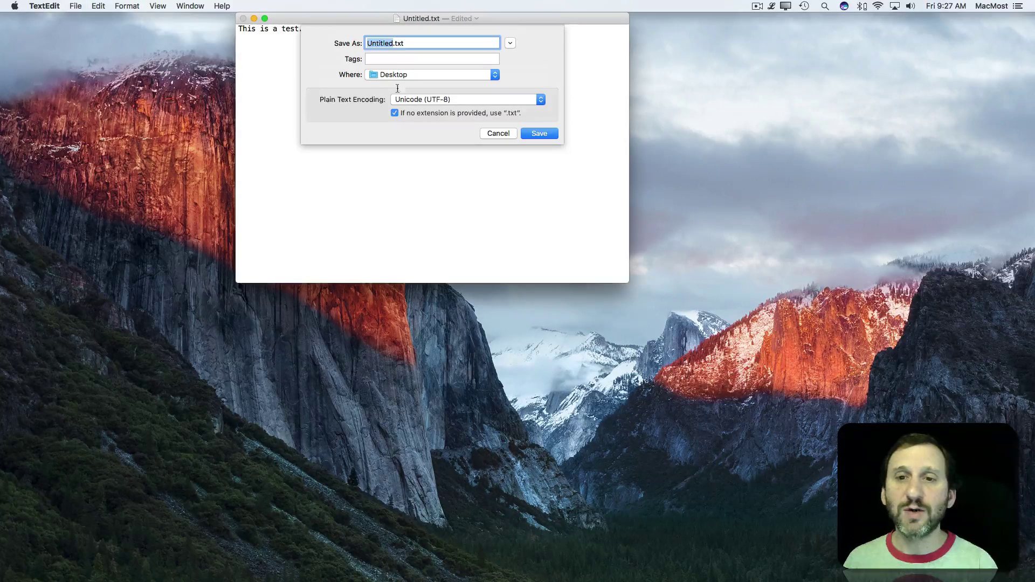
click(392, 77)
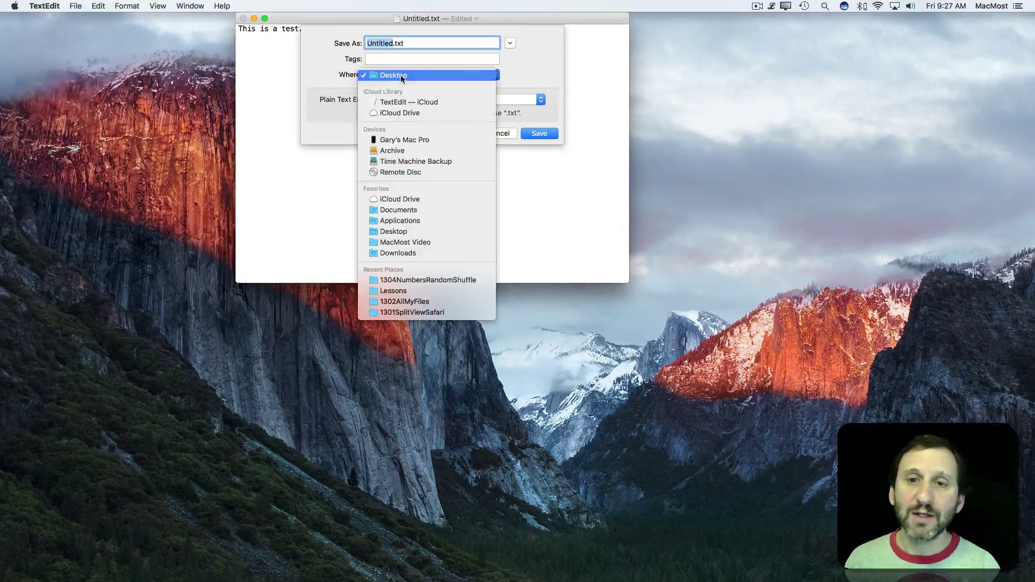
click(330, 80)
click(510, 44)
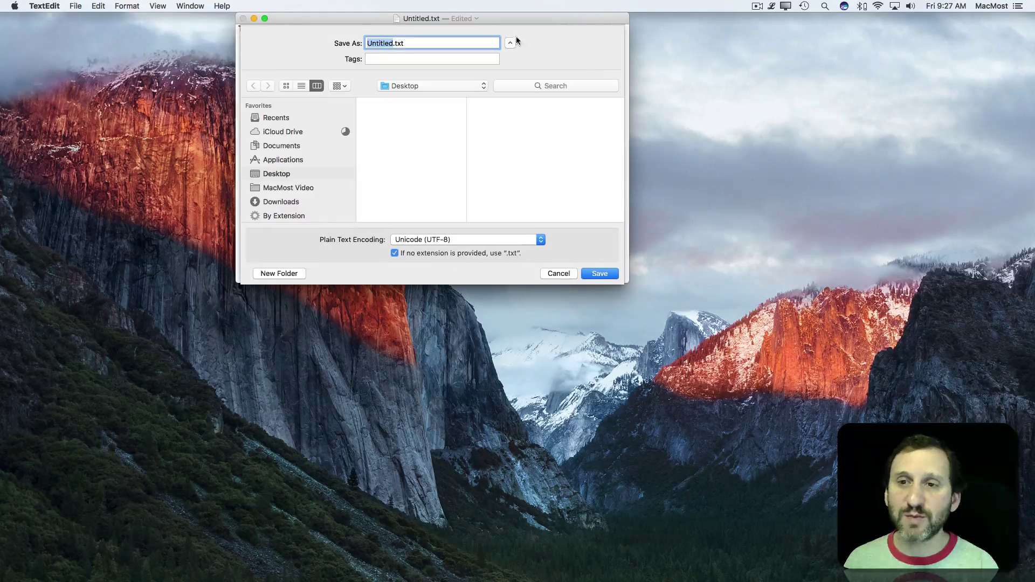
click(423, 88)
click(297, 146)
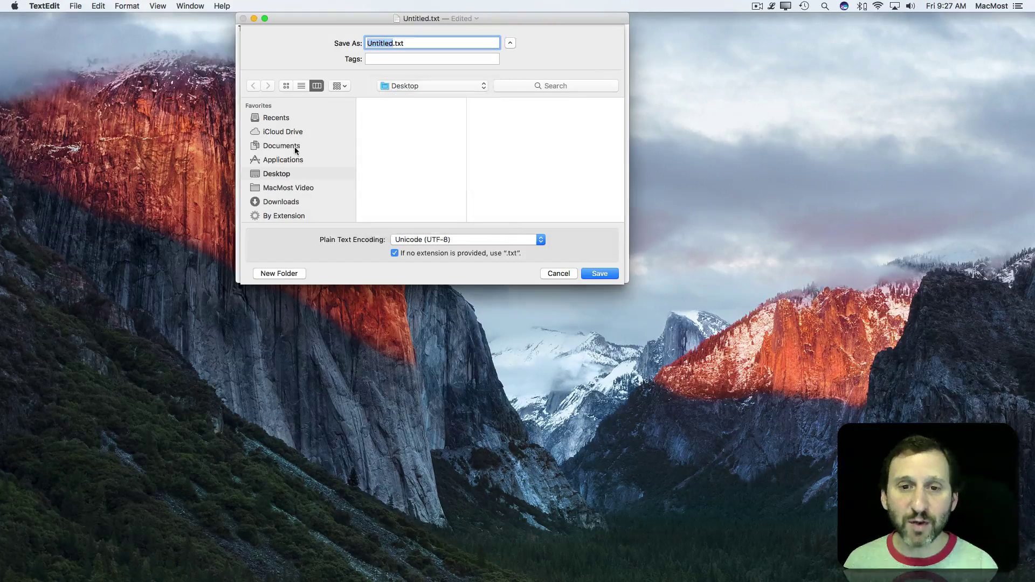
click(294, 146)
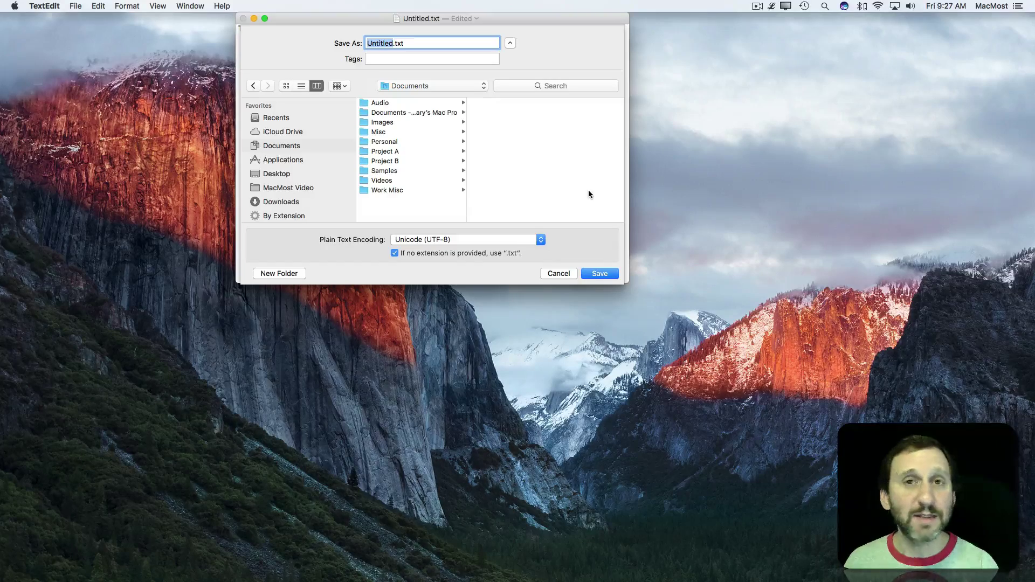
click(561, 271)
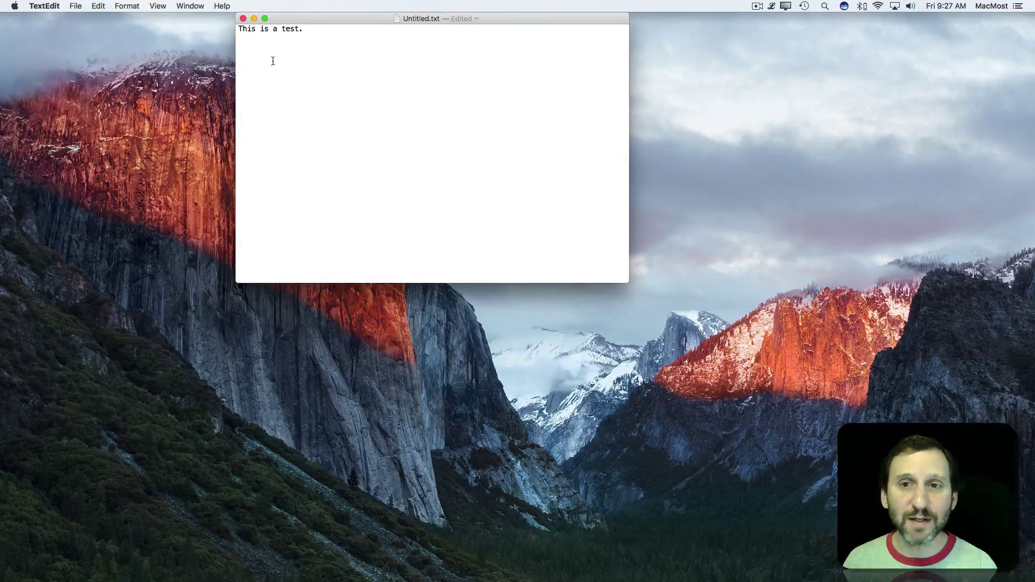
Step: Close the draft without saving and type 'This is a test.' into a new document
key(super+w)
click(377, 180)
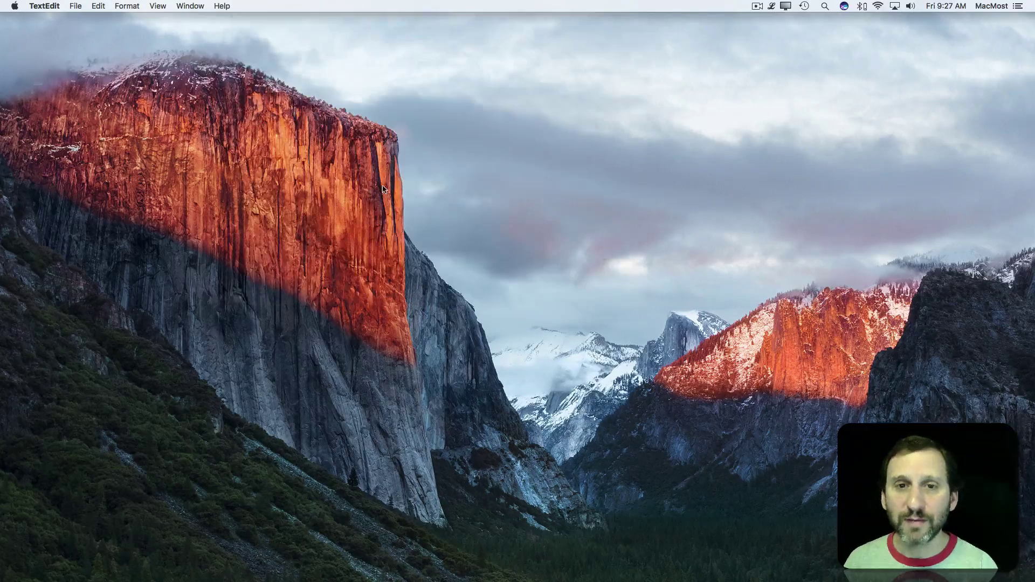
key(super+n)
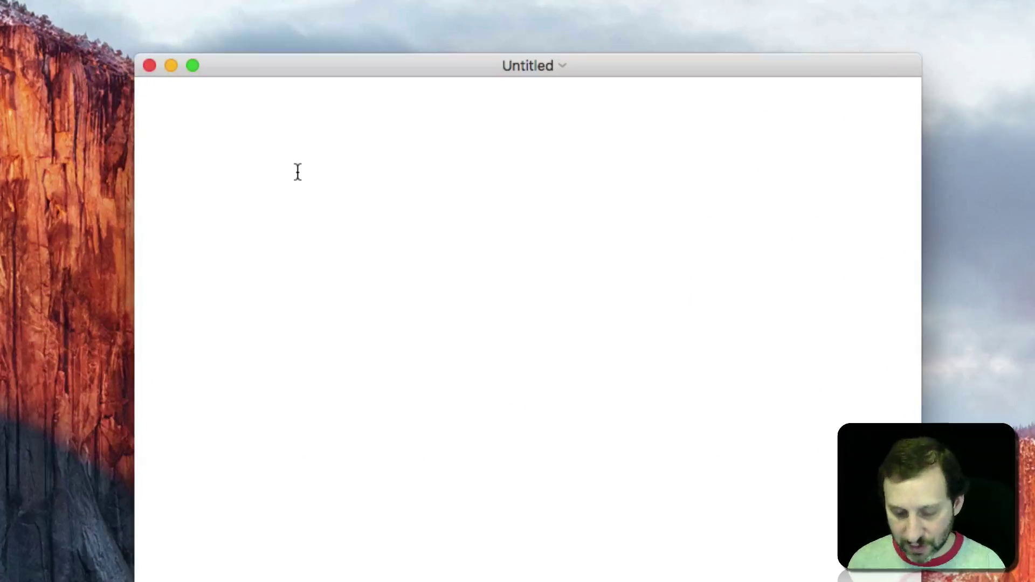
text(T)
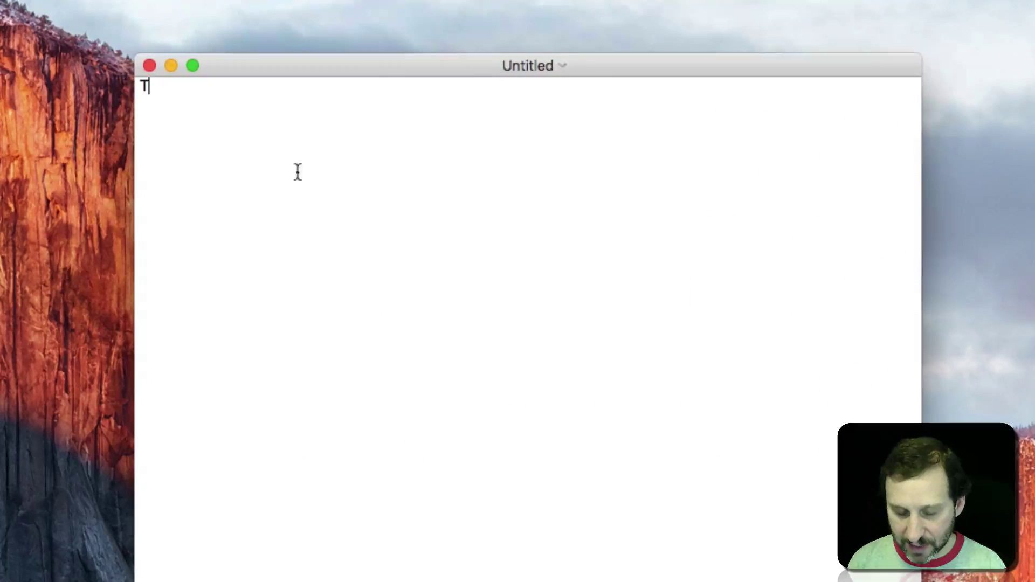
text(his is a test.)
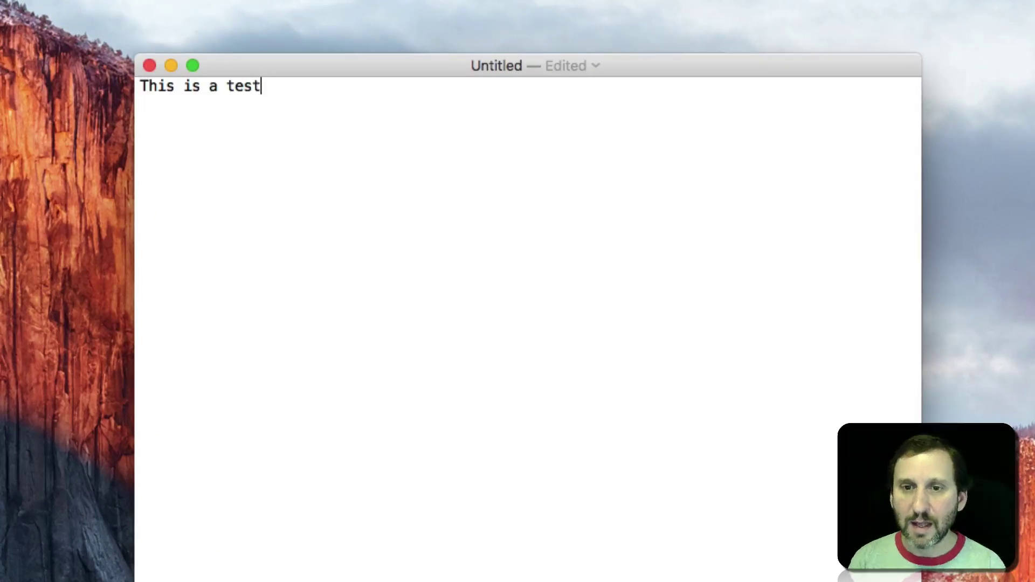
mouse_move(499, 74)
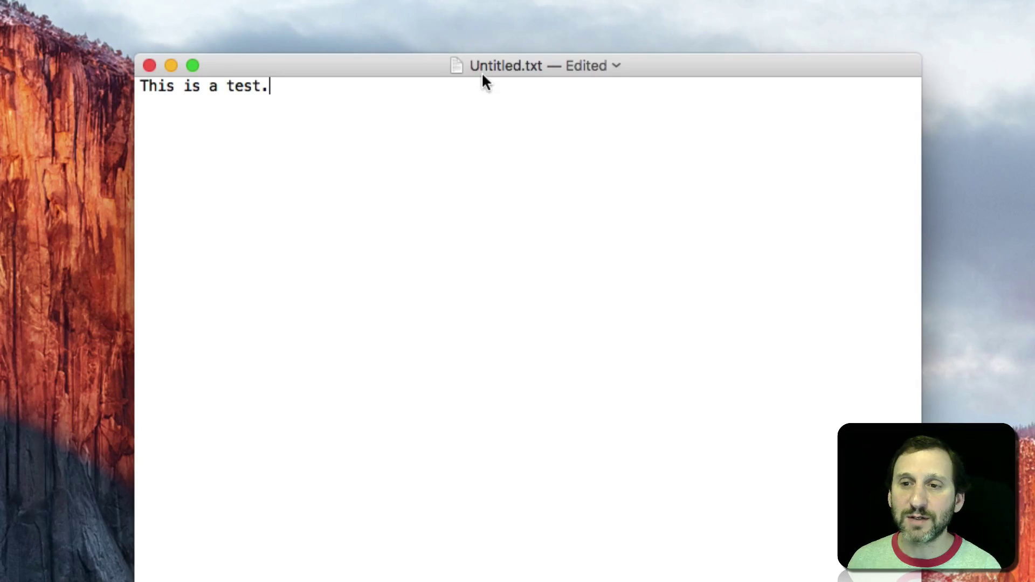
Step: Name the document 'My File' and set its location to Documents from the title bar
click(504, 67)
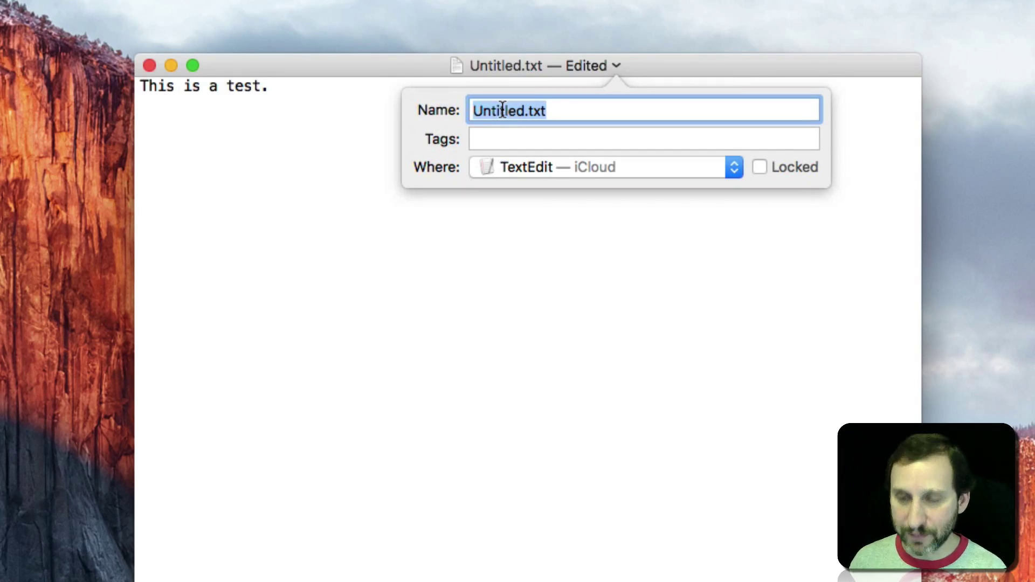
text(My File)
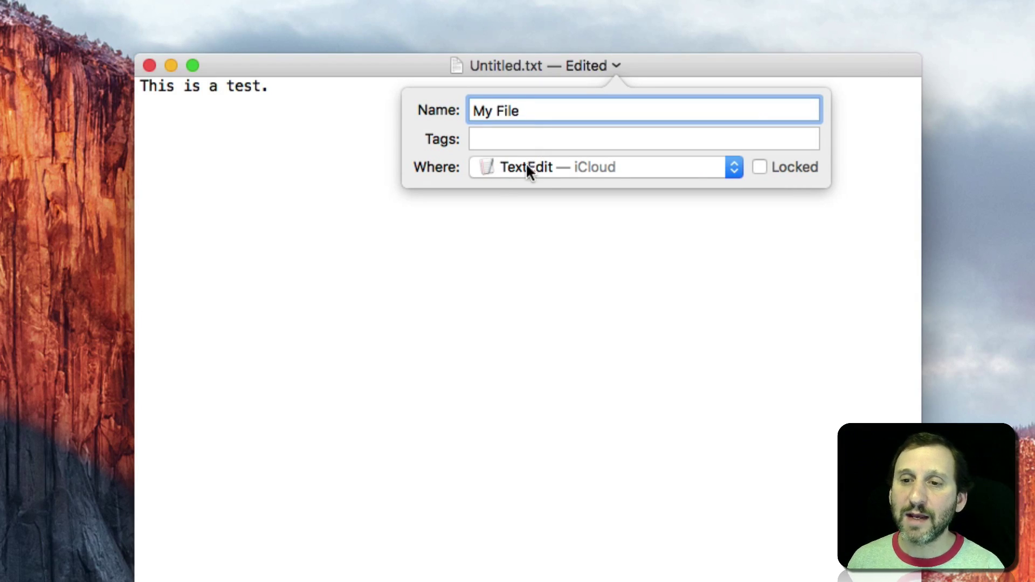
click(542, 167)
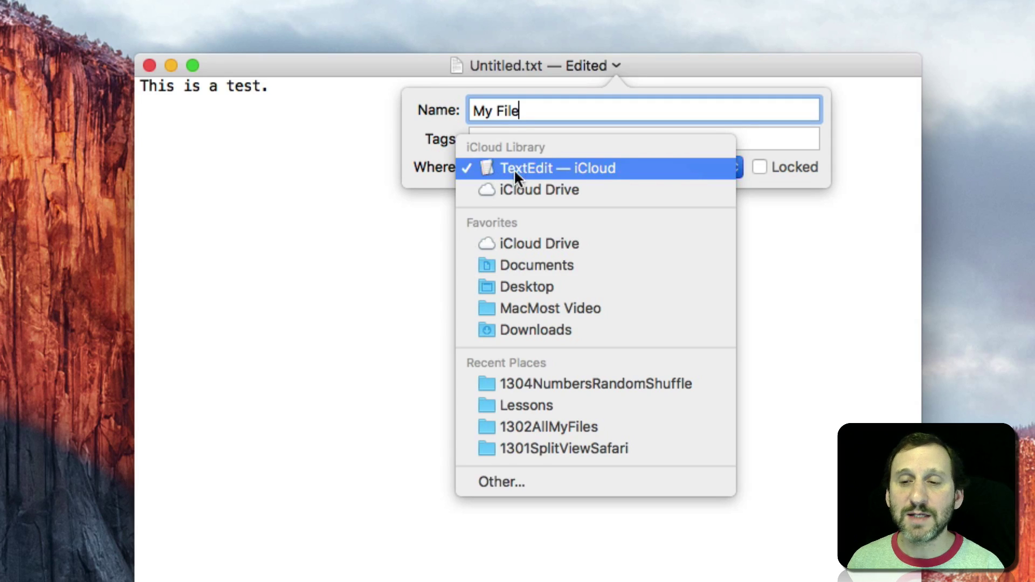
click(566, 265)
key(Return)
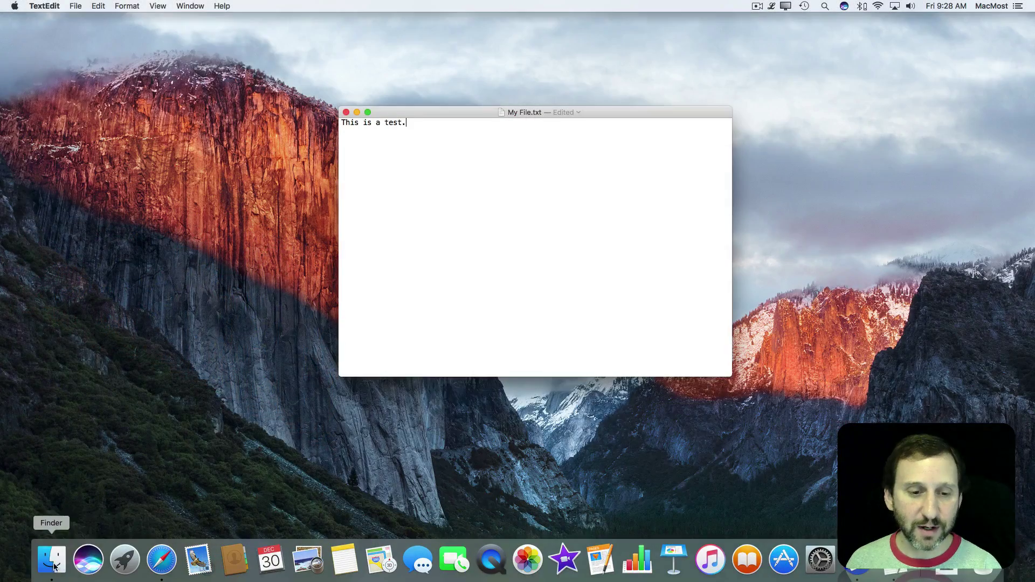
Step: Show Documents in a new Finder window listing My File.txt, then bring TextEdit forward
click(89, 518)
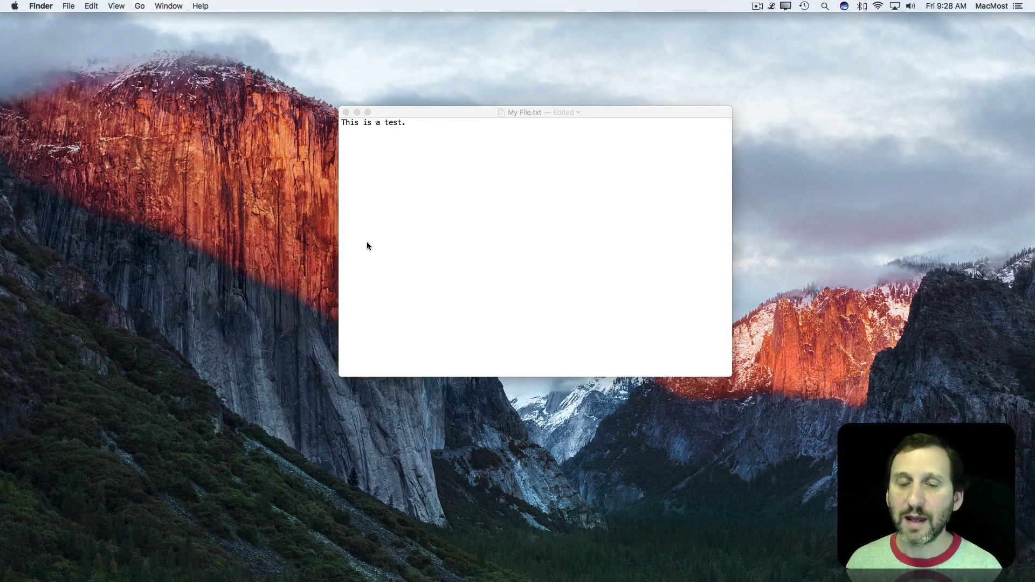
click(66, 6)
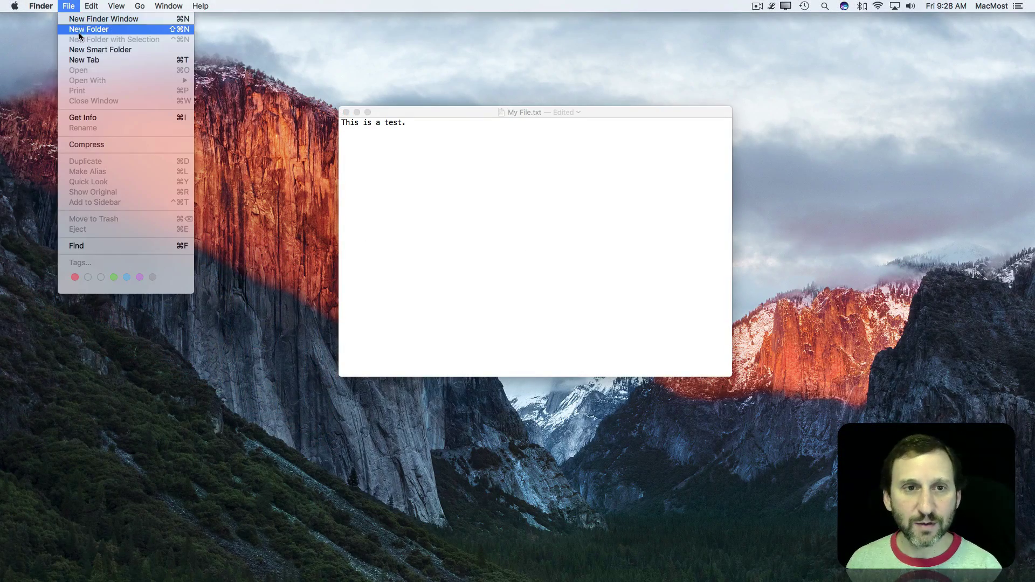
click(79, 20)
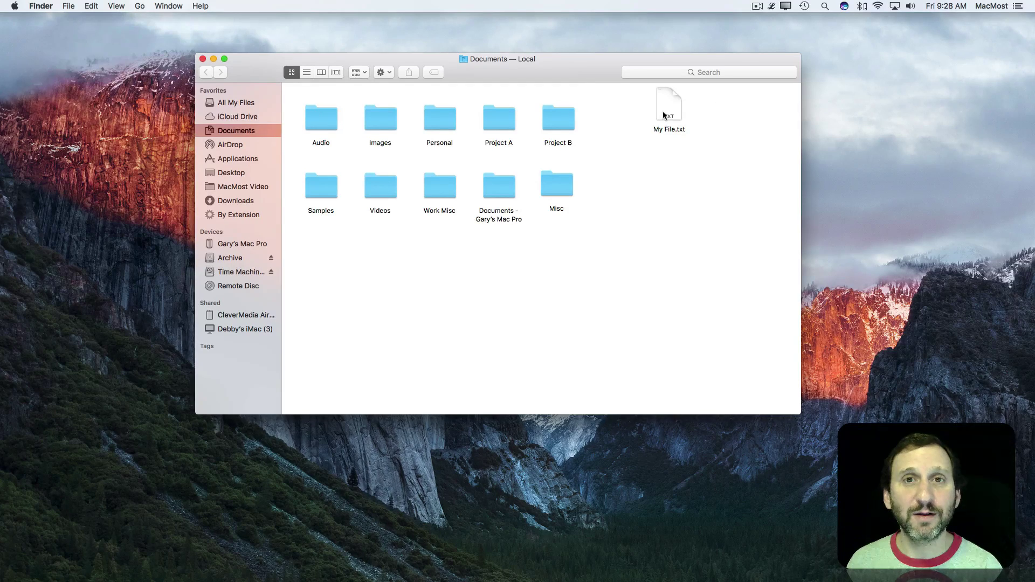
drag(577, 78, 572, 234)
click(520, 150)
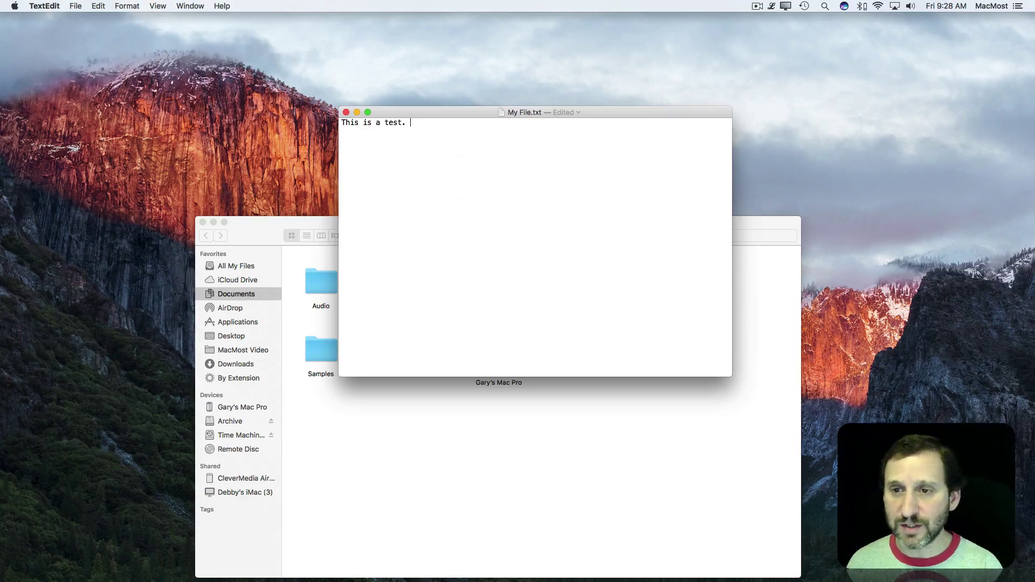
text(An)
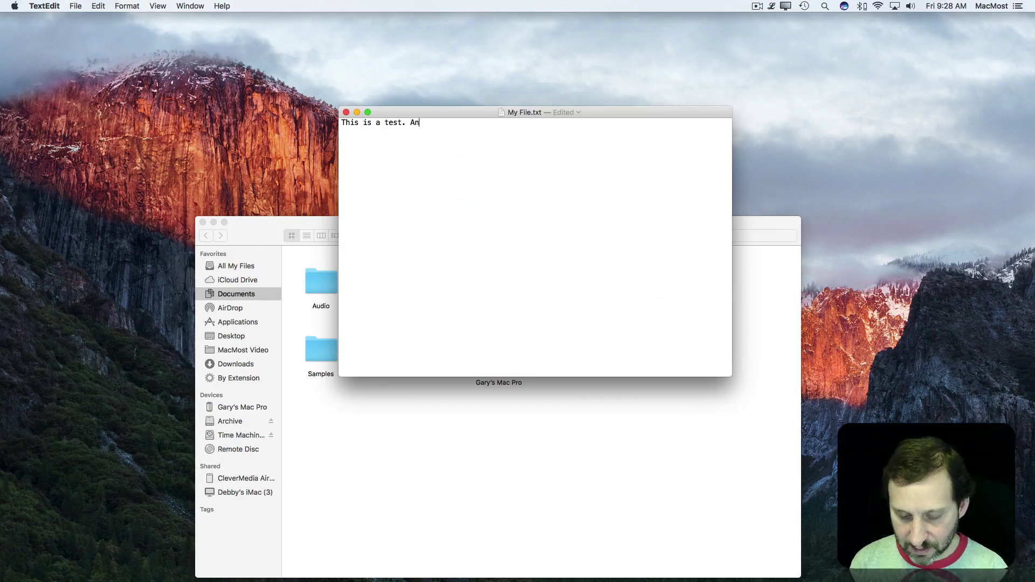
text(other sentence.)
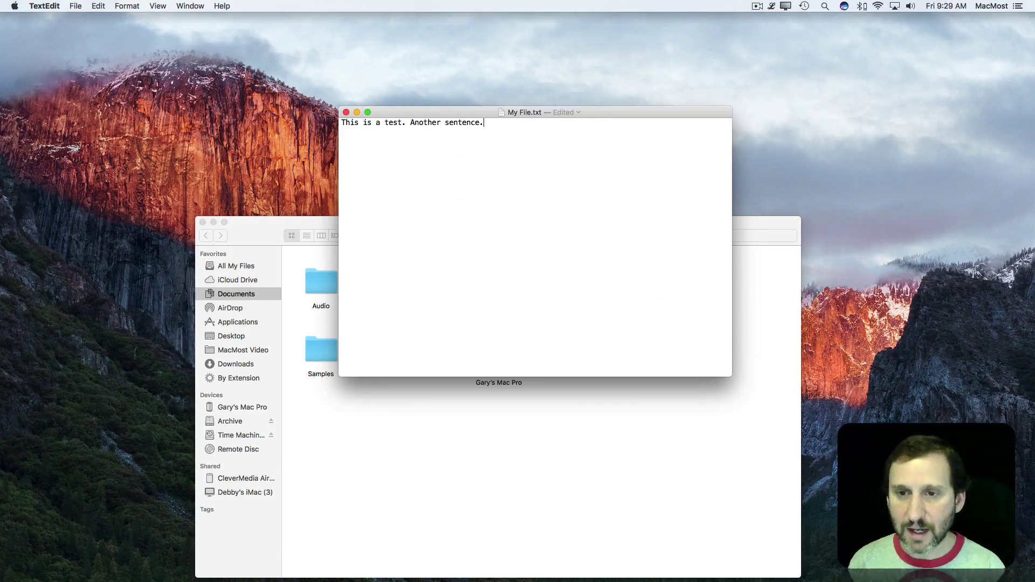
key(super+s)
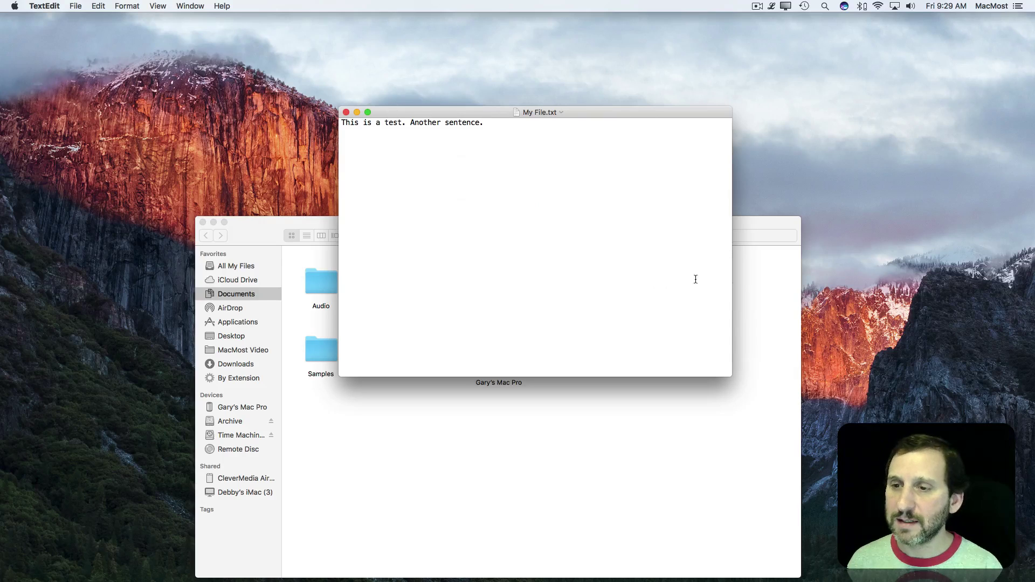
double_click(650, 115)
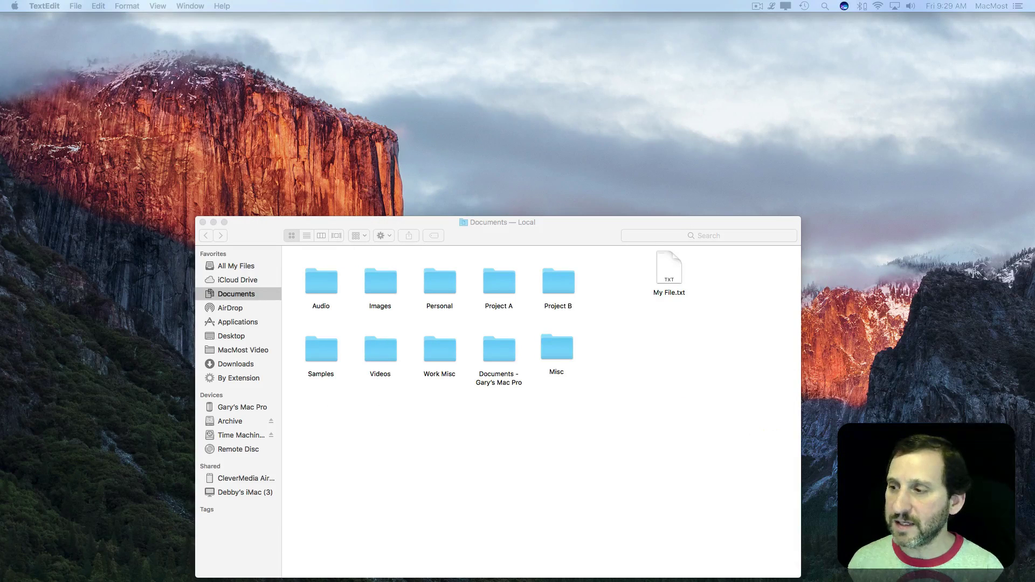
click(782, 572)
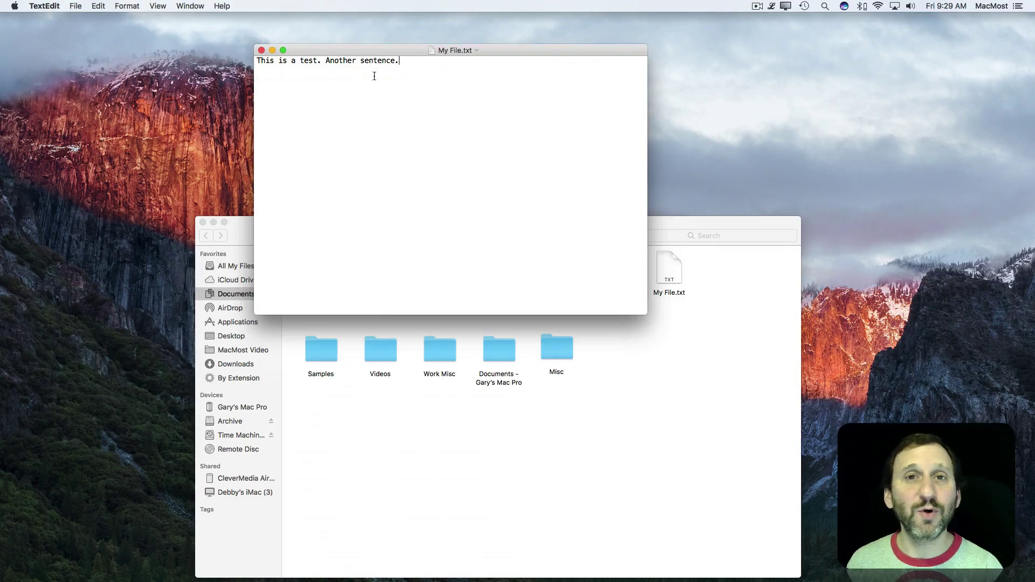
Step: Replace 'My File' with 'Testing' in the title-bar name field and commit it
click(76, 6)
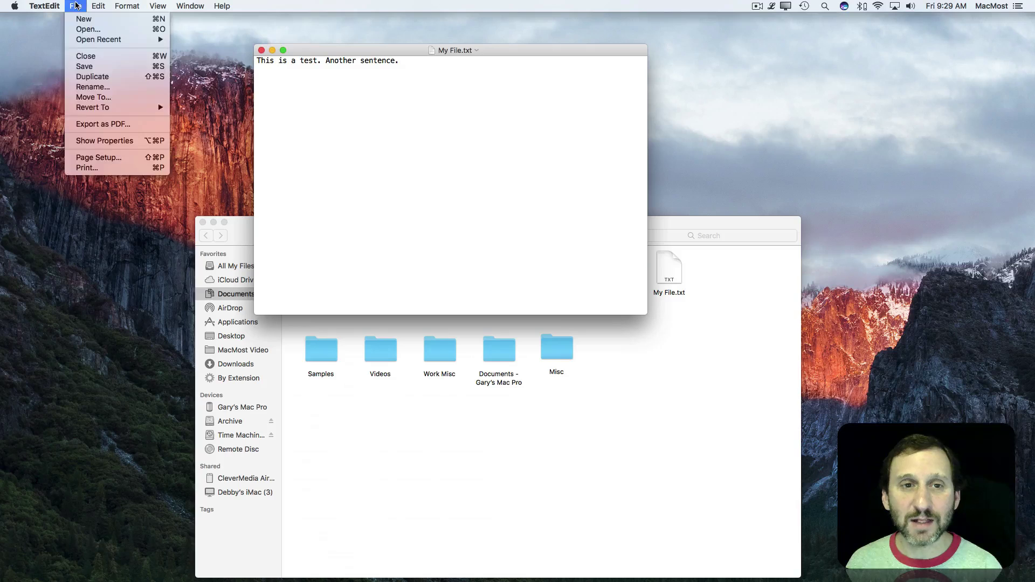
click(77, 20)
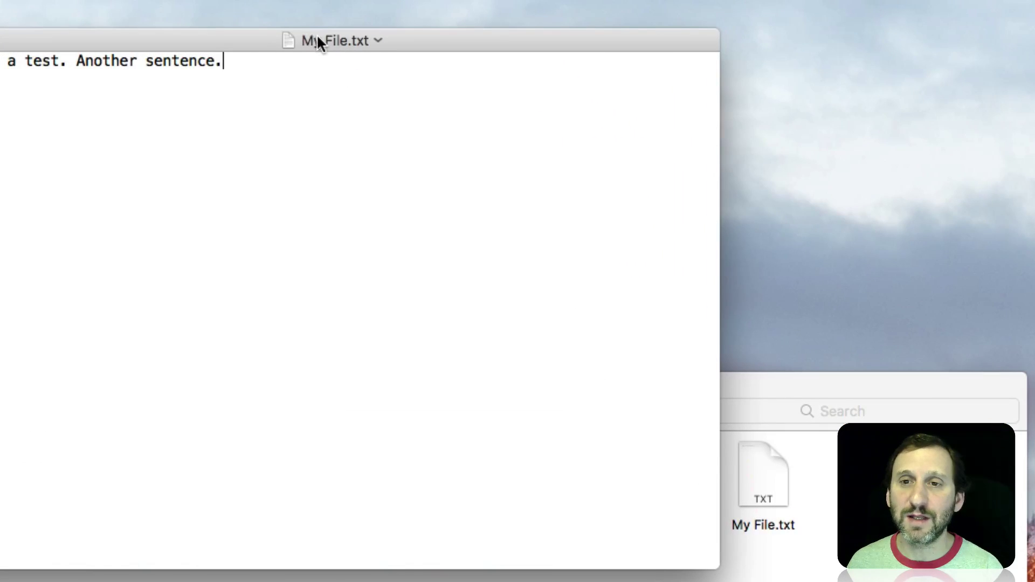
click(321, 38)
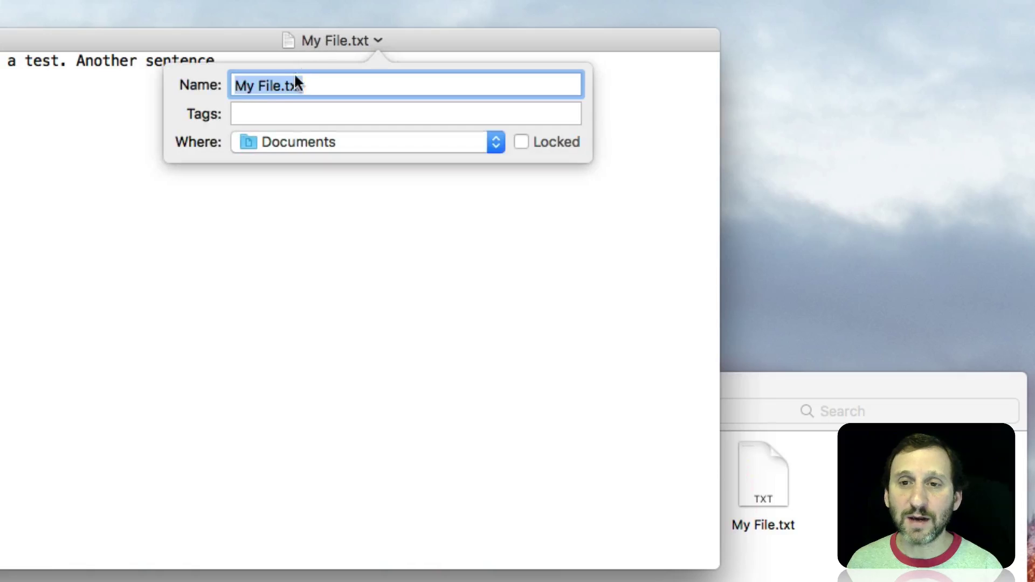
click(261, 85)
drag(281, 88, 213, 78)
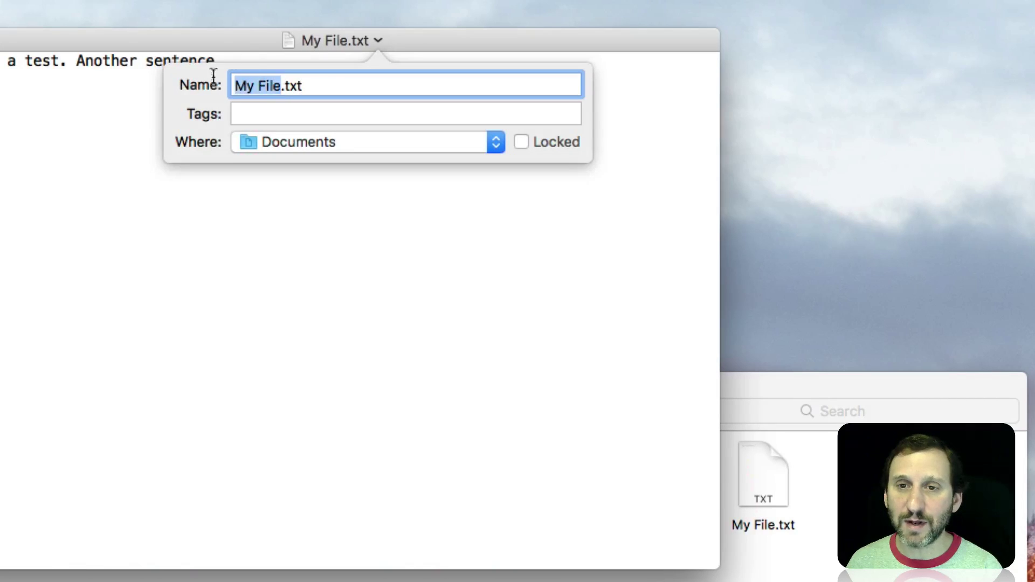
drag(231, 42, 112, 42)
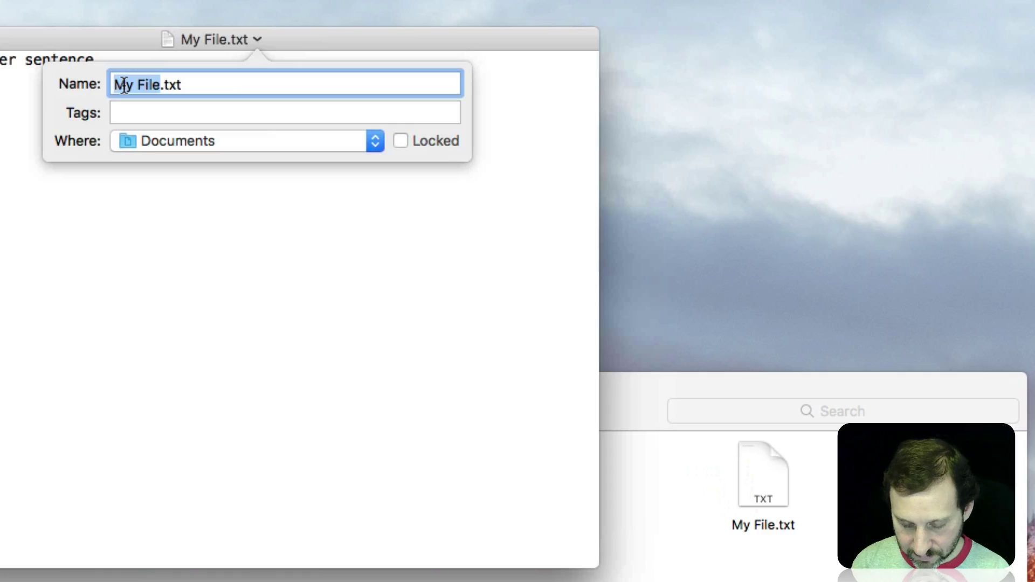
text(Testing)
key(Return)
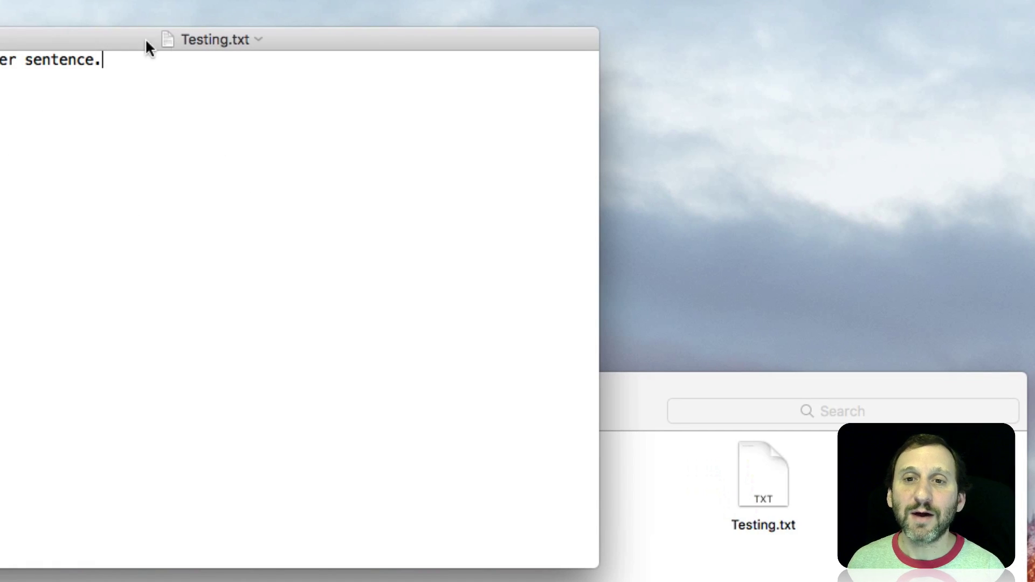
Step: Set Testing.txt's location to Desktop in the title-bar popover
click(204, 46)
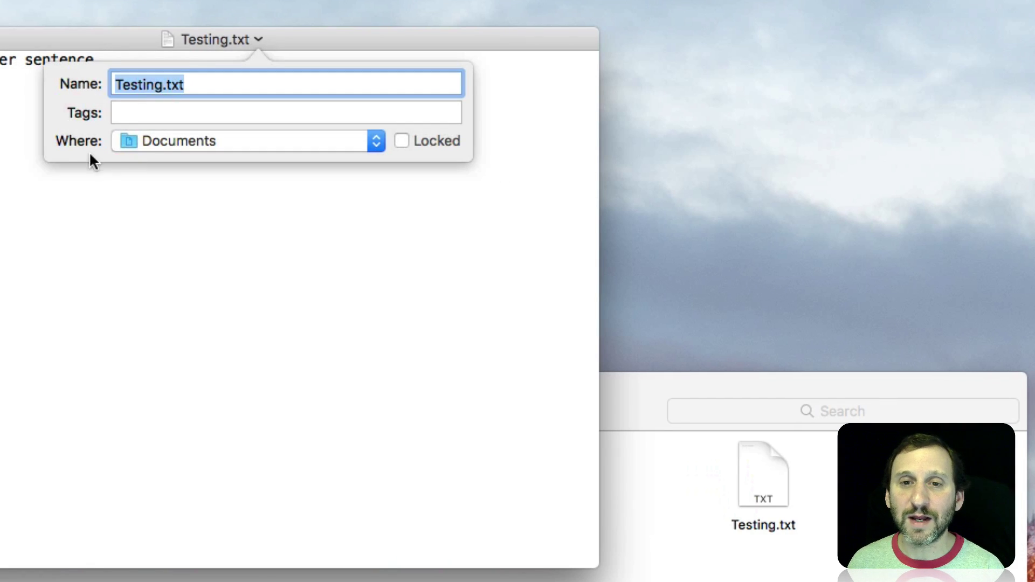
click(221, 143)
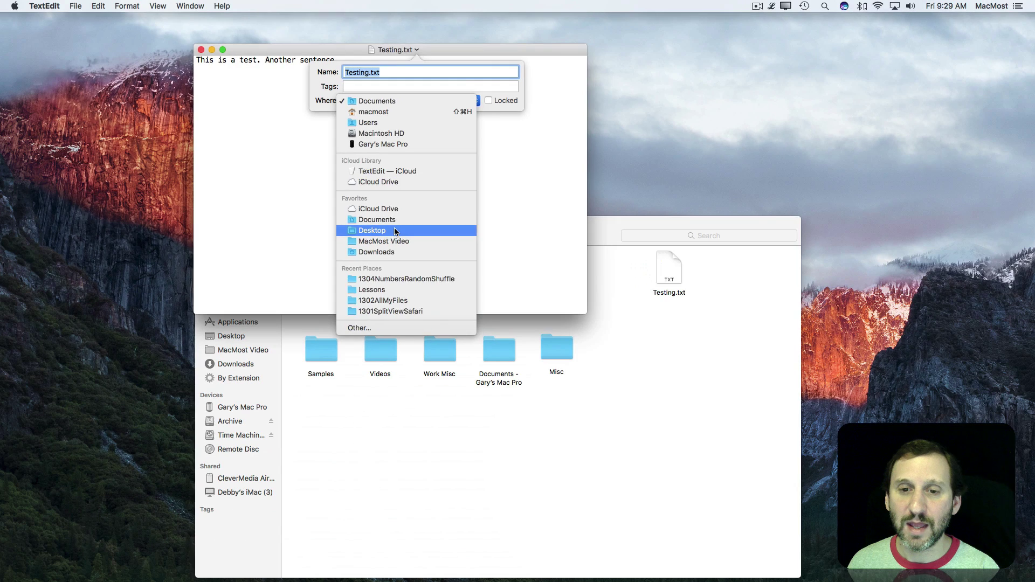
click(214, 400)
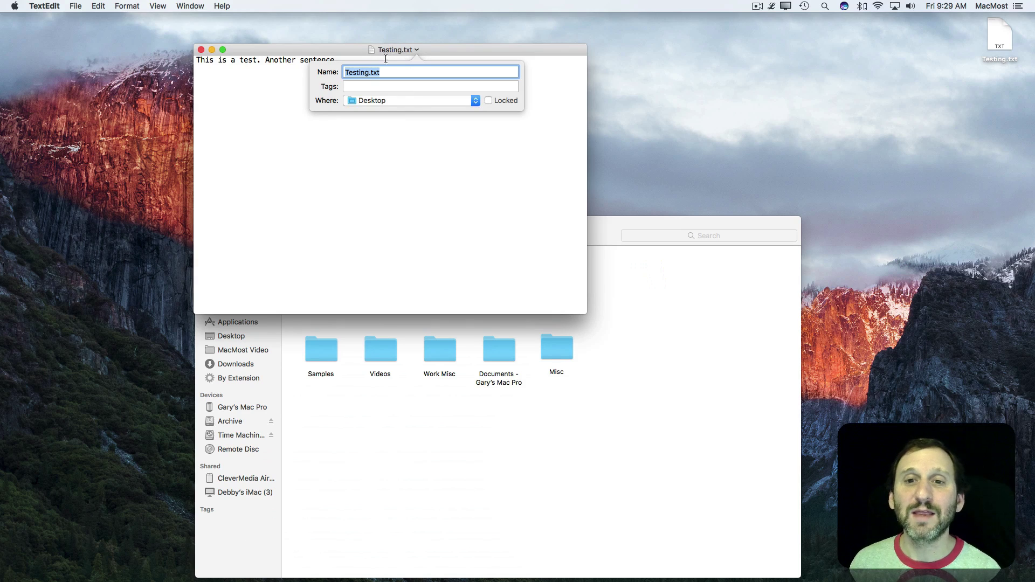
Step: Move Testing.txt into Documents via Where > Other…, then recheck the name popover
click(461, 97)
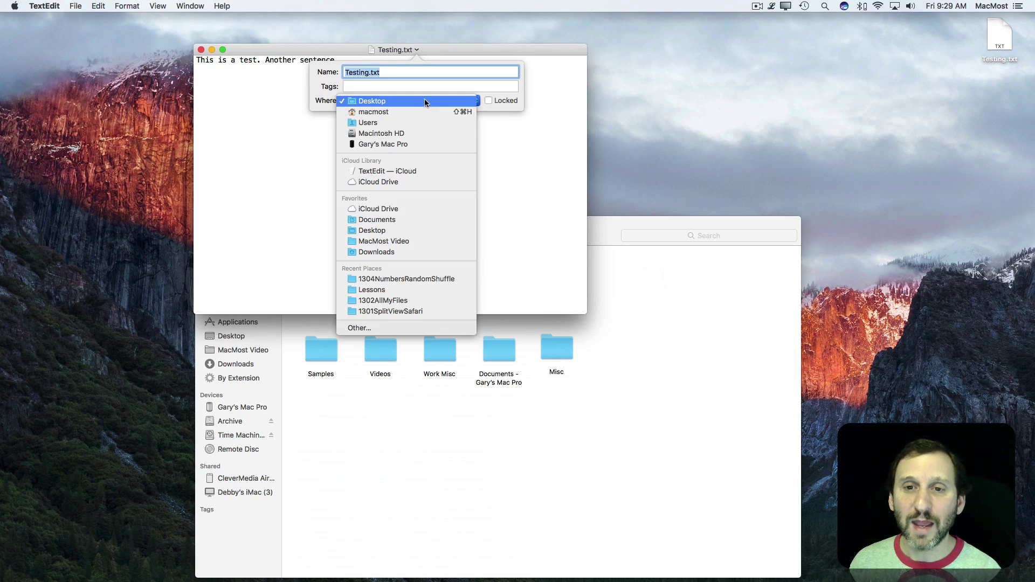
click(406, 325)
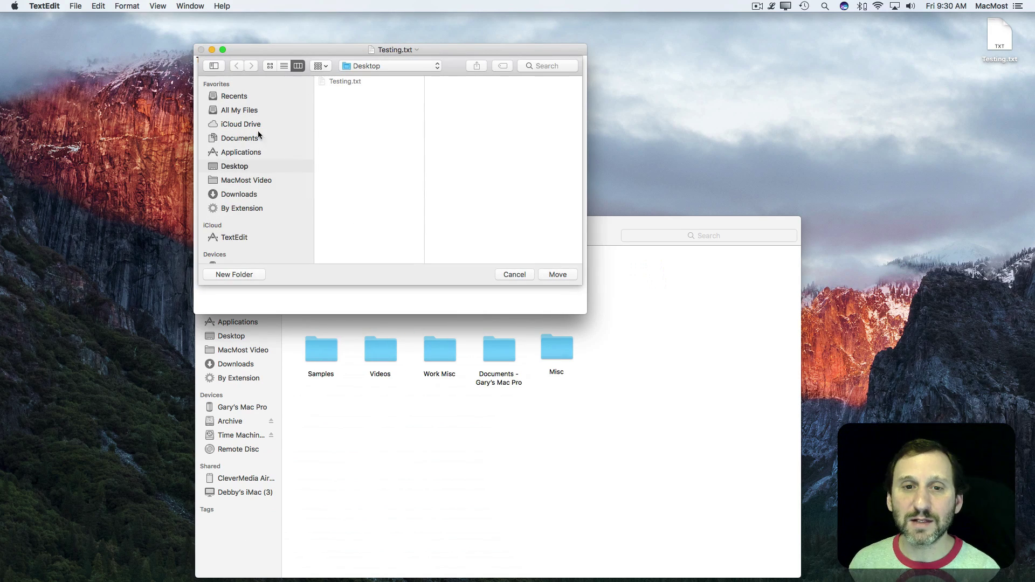
click(239, 138)
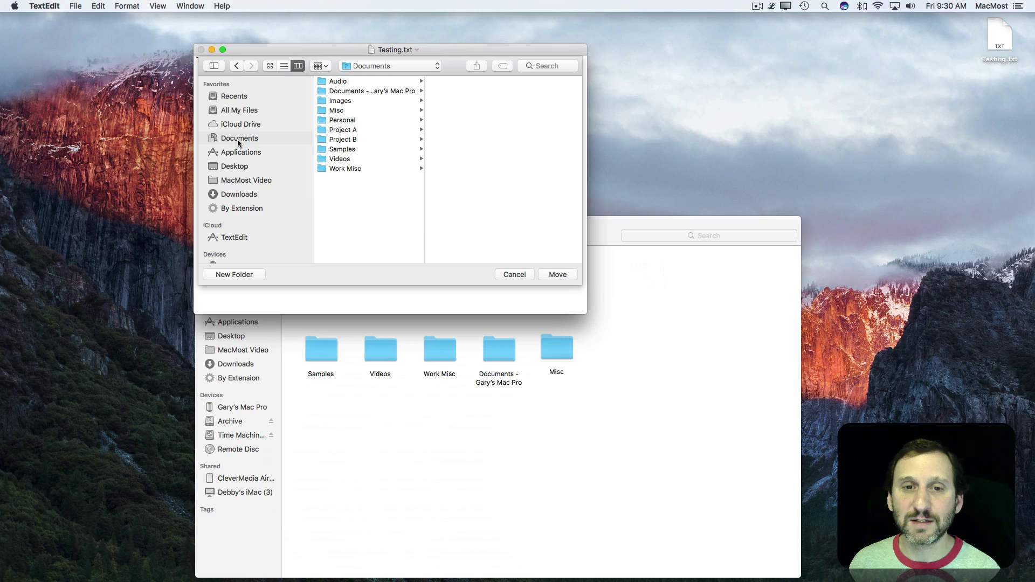
click(559, 275)
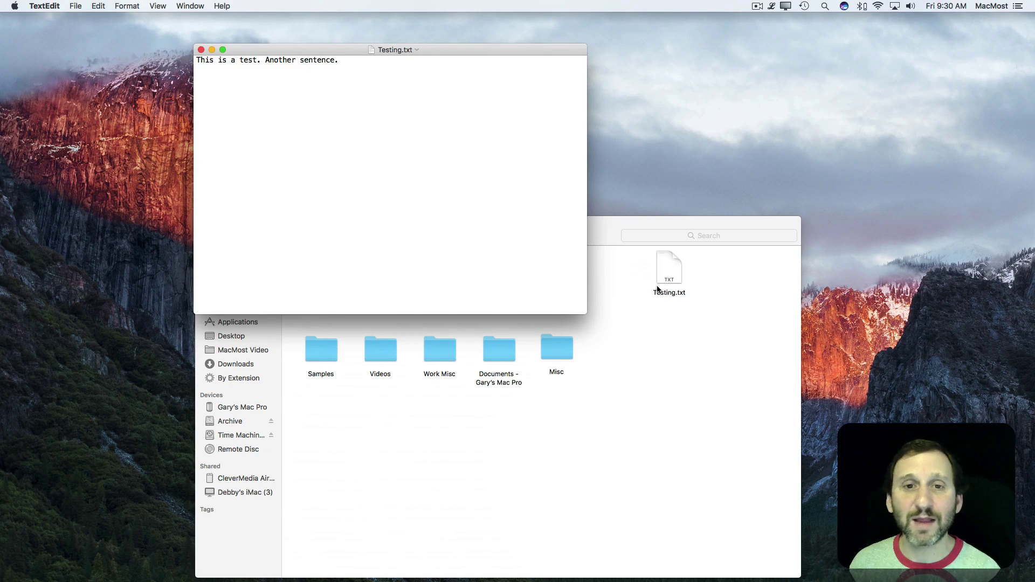
click(387, 50)
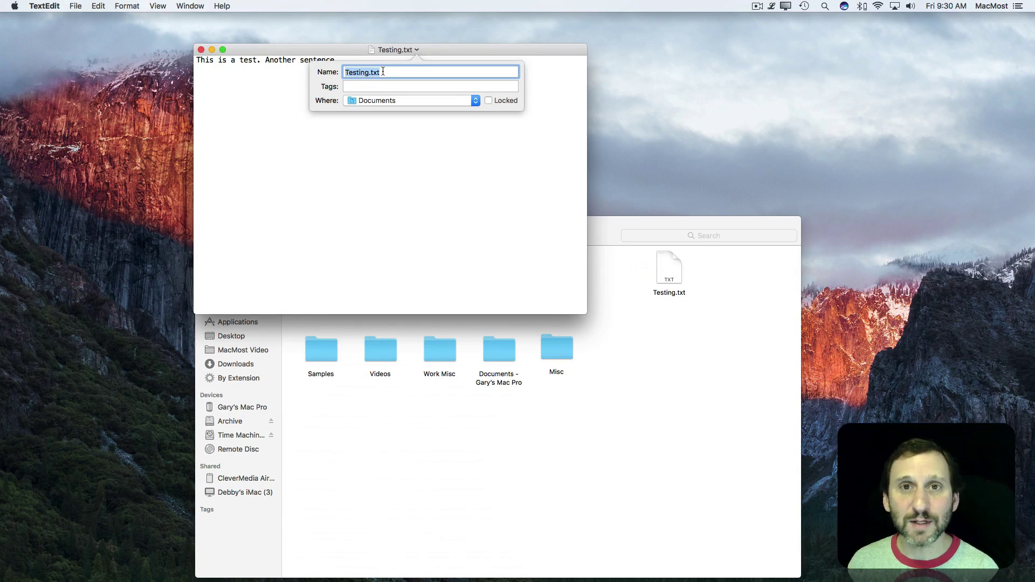
click(430, 149)
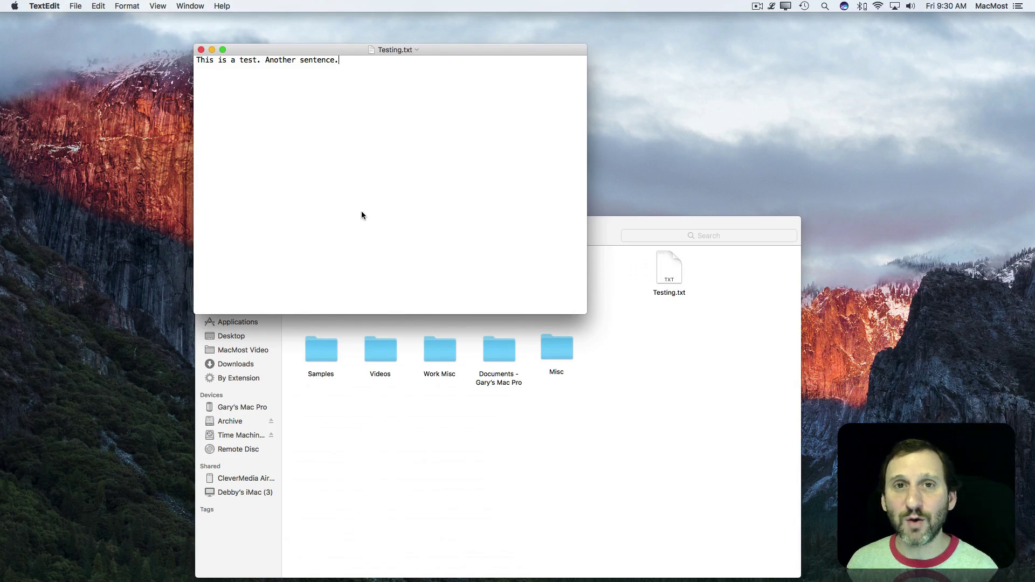
Step: Launch Pages from the Dock and open Walrus.pages from Open Recent
mouse_move(674, 574)
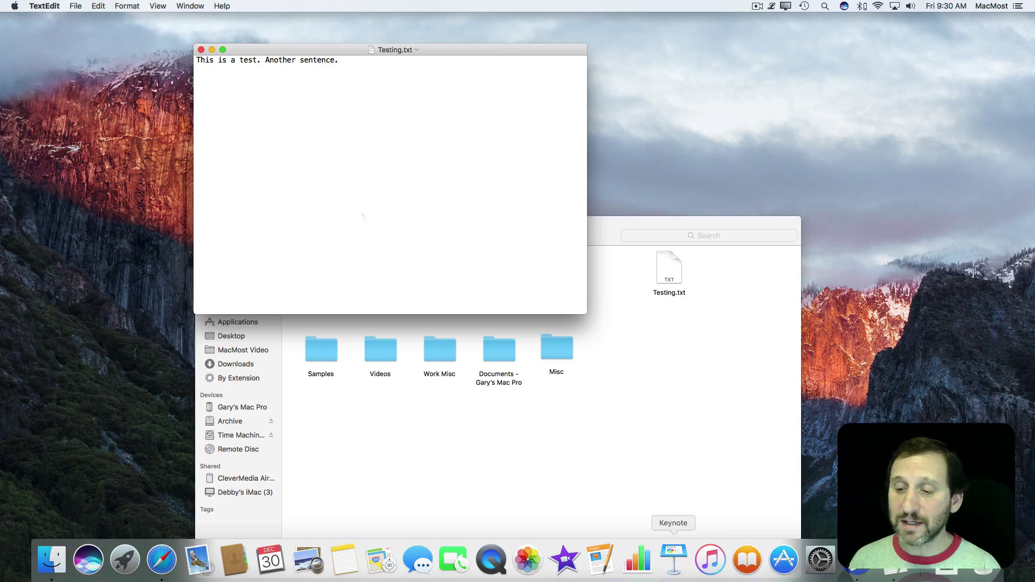
click(601, 563)
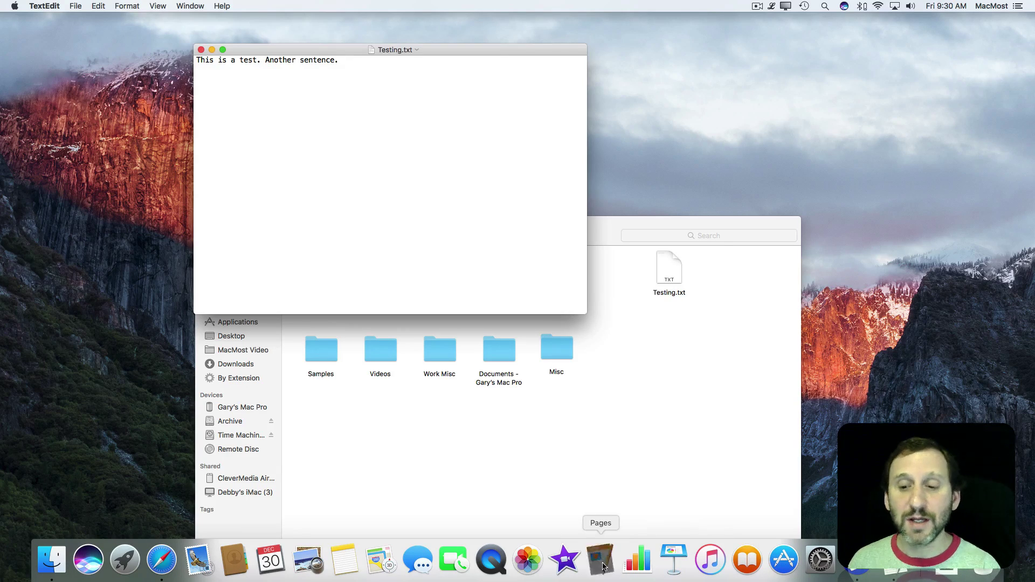
click(68, 6)
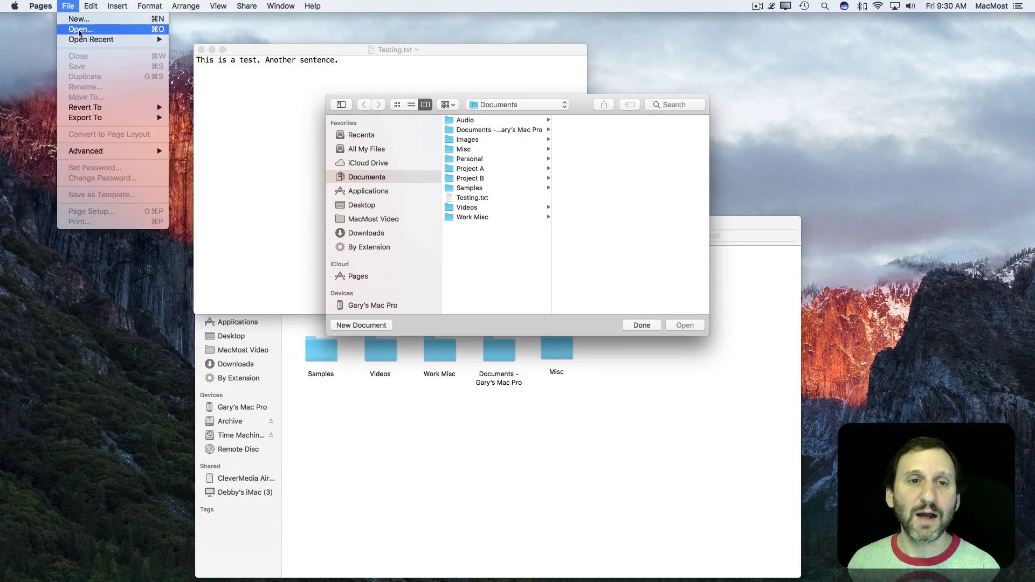
mouse_move(82, 40)
click(214, 51)
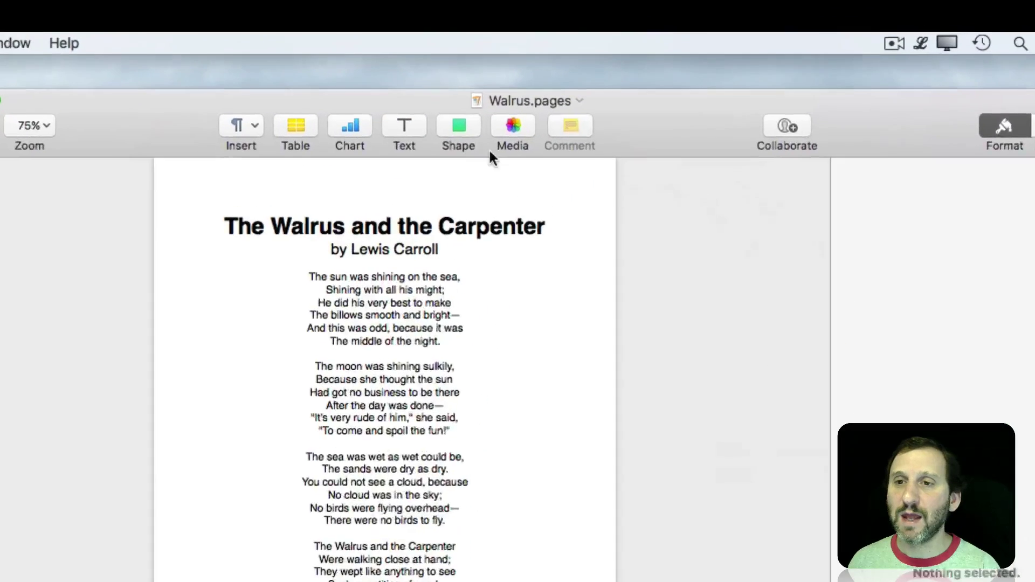
Step: Rename the document Walrus1 with location Documents, then close its window
click(504, 101)
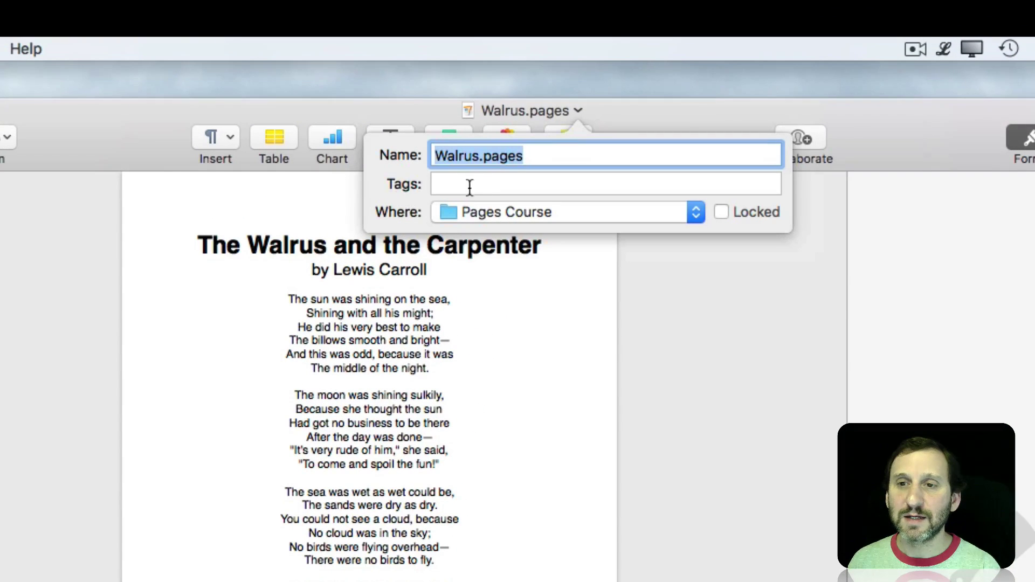
click(480, 156)
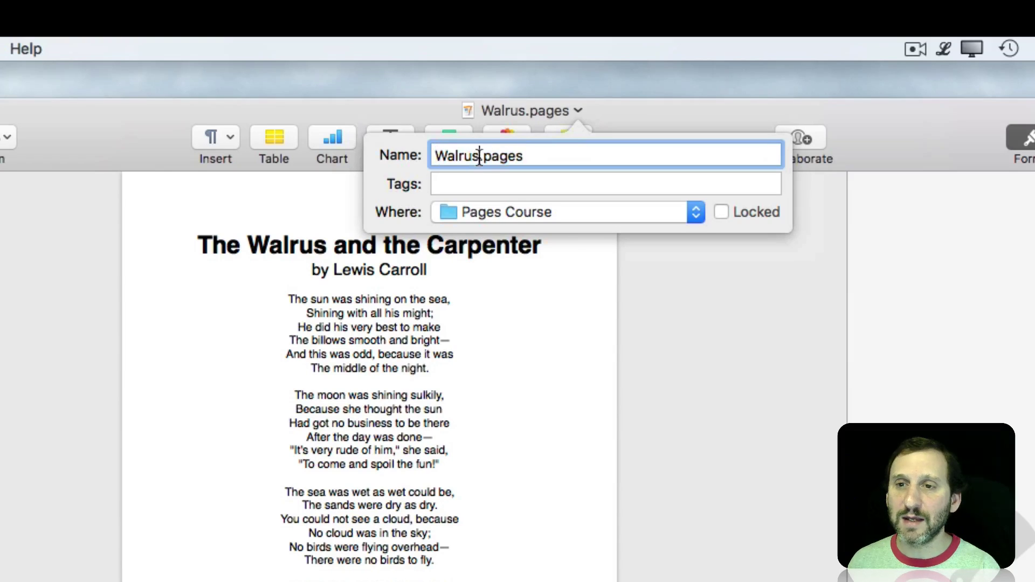
text(1)
click(532, 215)
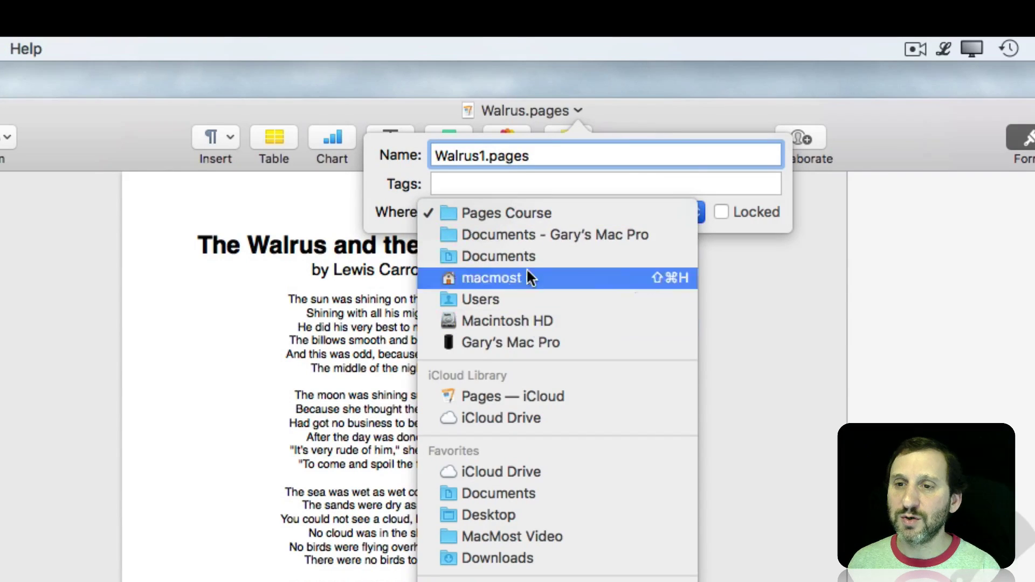
click(524, 257)
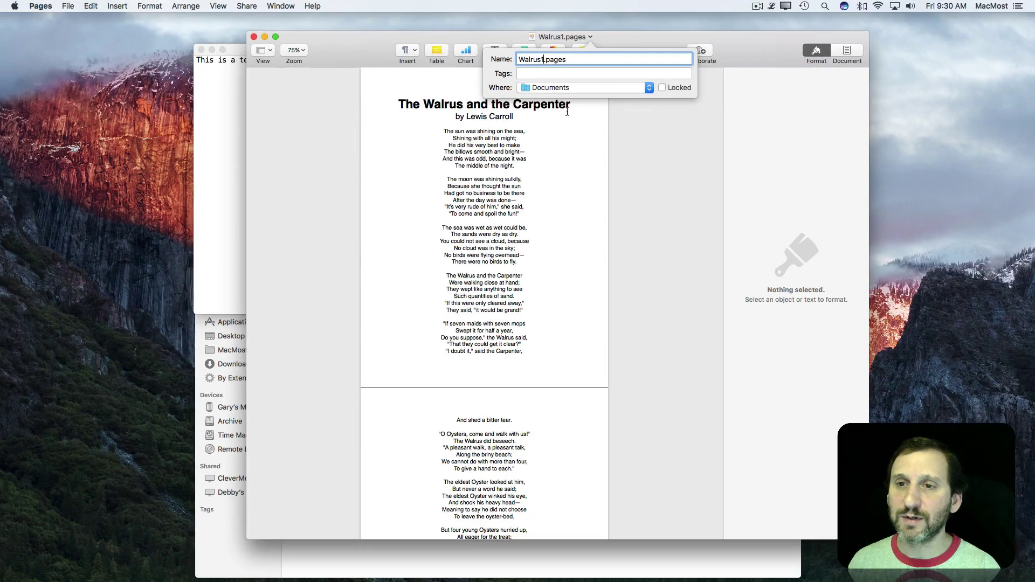
key(Return)
click(254, 37)
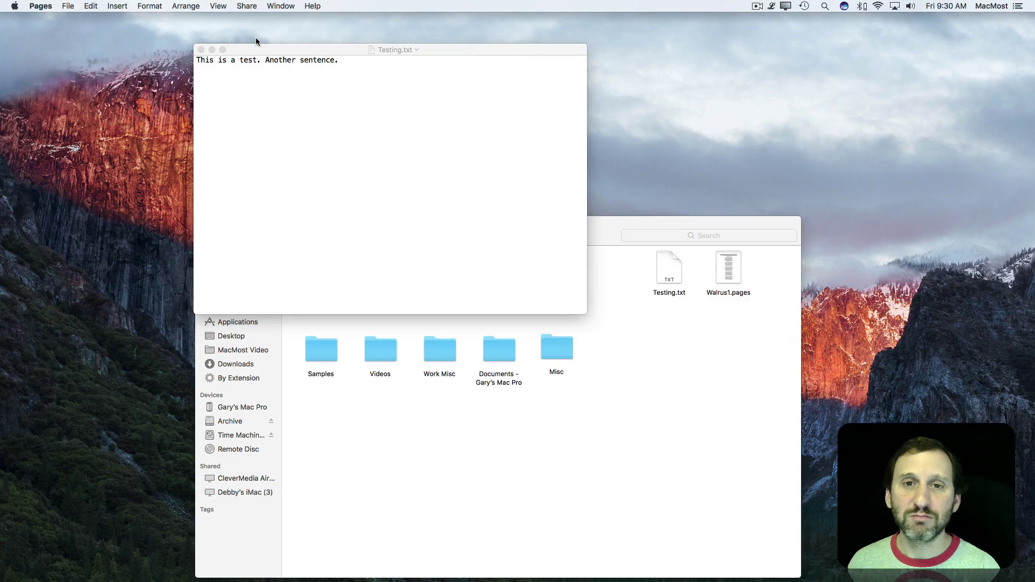
click(609, 253)
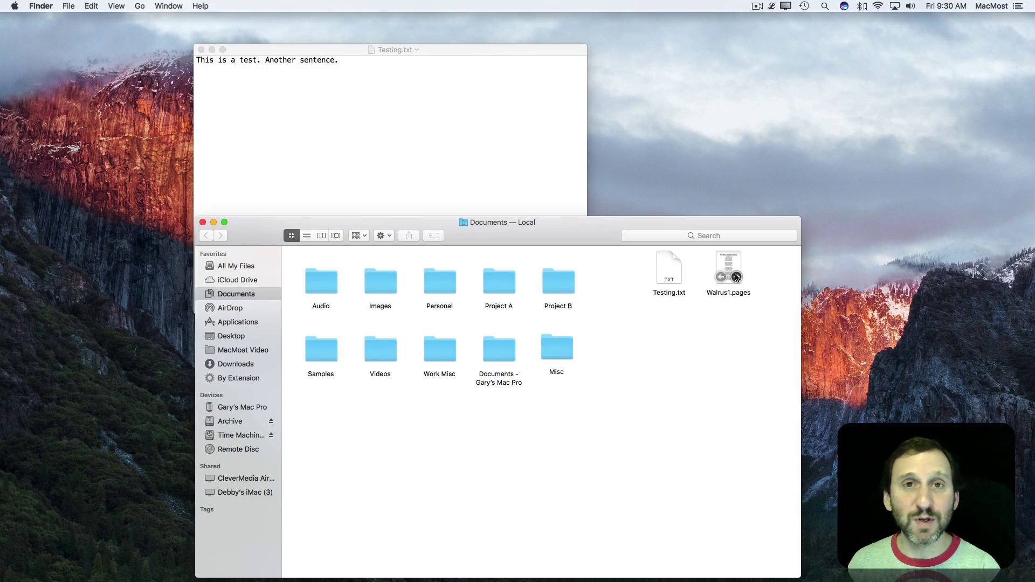